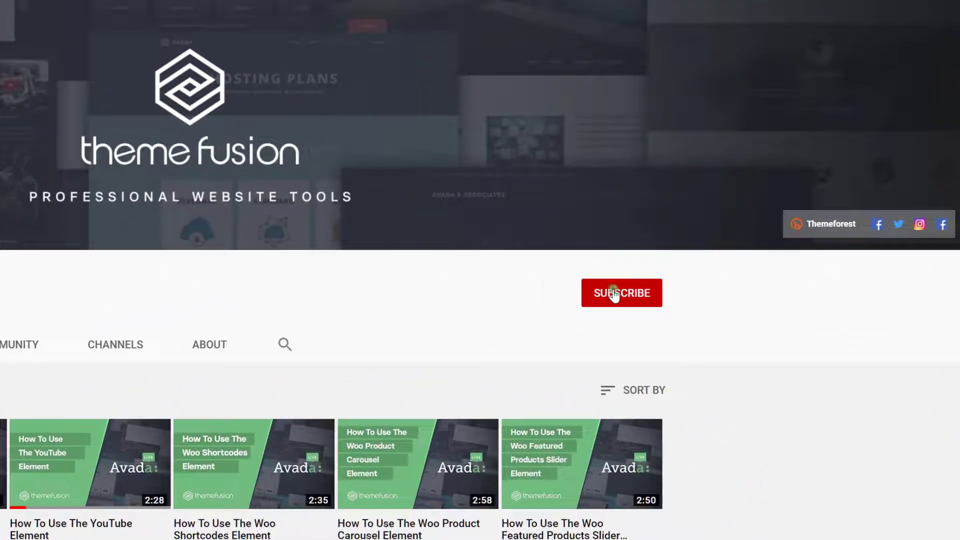
Step: Subscribe to the ThemeFusion channel and turn on notifications for all new uploads
{"action": "left_click", "coordinate": [650, 277]}
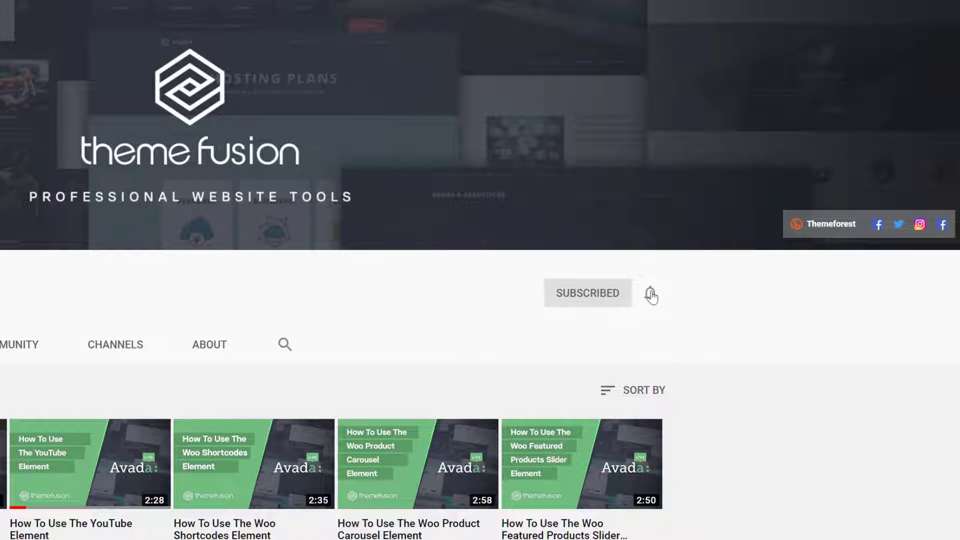
{"action": "left_click", "coordinate": [651, 296]}
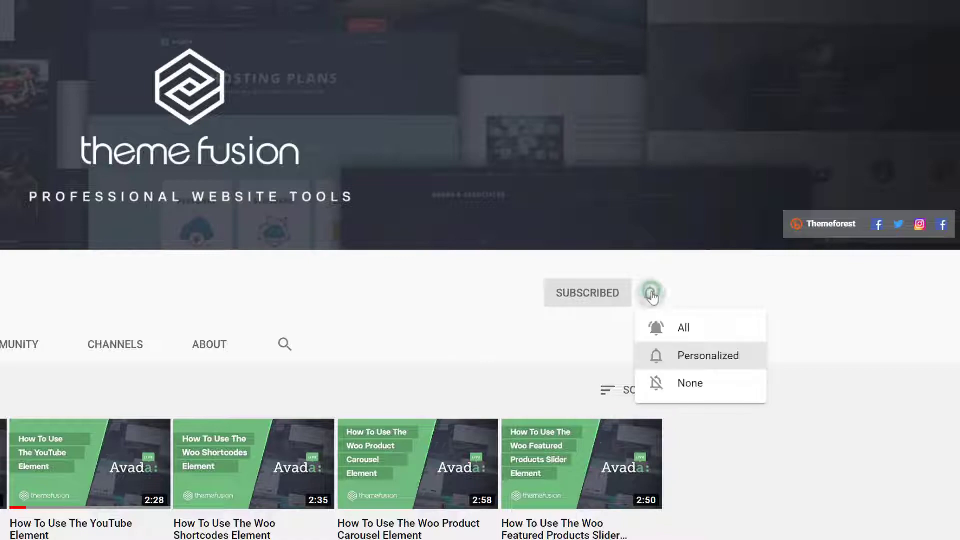
{"action": "left_click", "coordinate": [681, 331]}
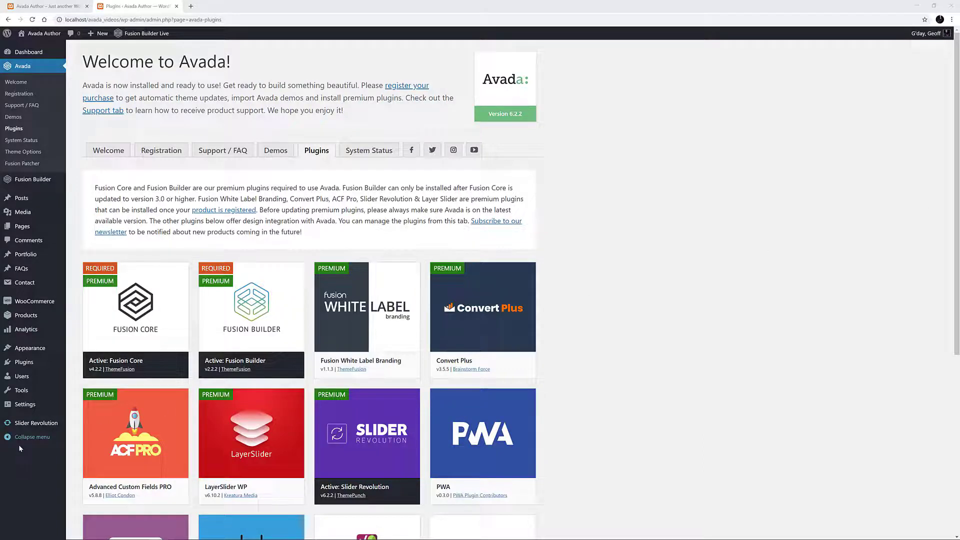
Step: Open the Slider Revolution dashboard and view the Updates page showing version 6.2.2
{"action": "left_click", "coordinate": [18, 428]}
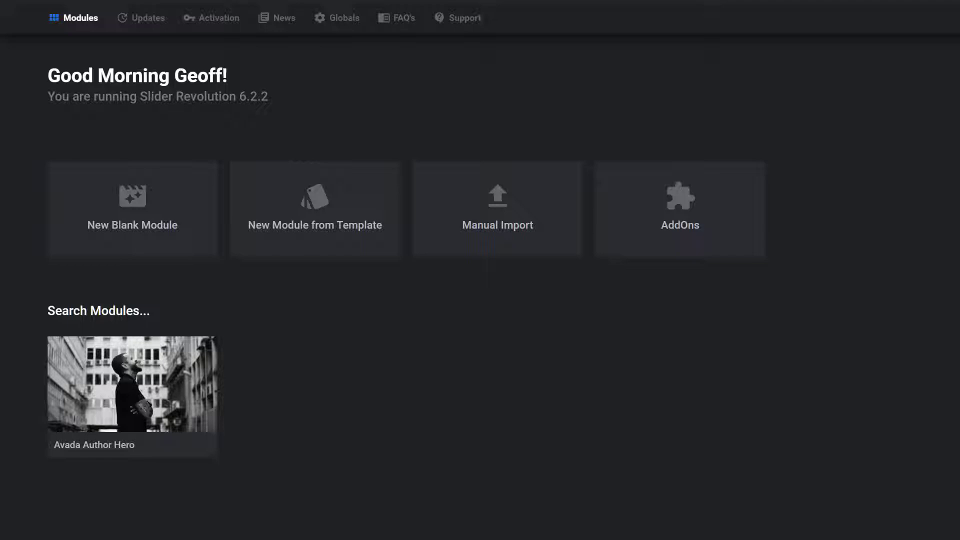
{"action": "left_click", "coordinate": [148, 18]}
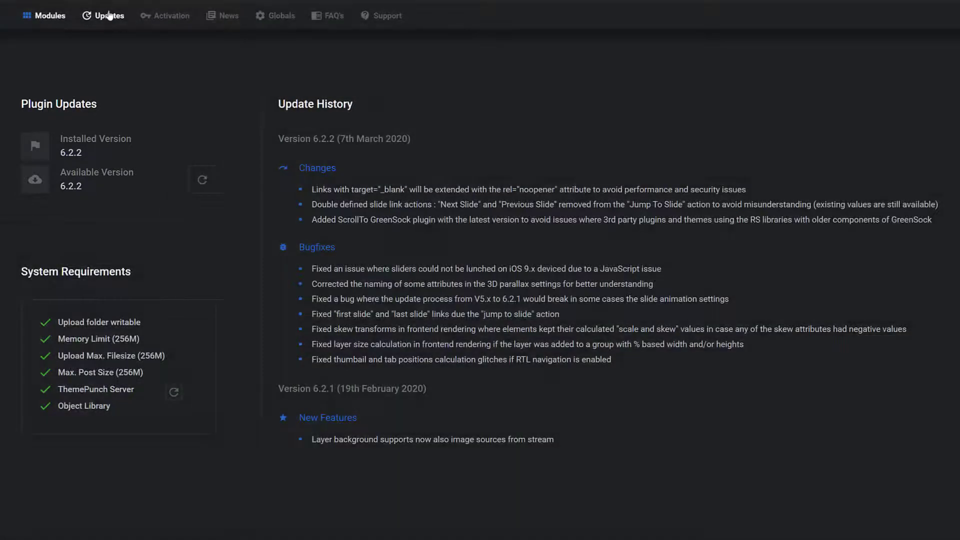
Step: Look over the Activation and News sections, then open and close Global Settings without changes
{"action": "left_click", "coordinate": [165, 17]}
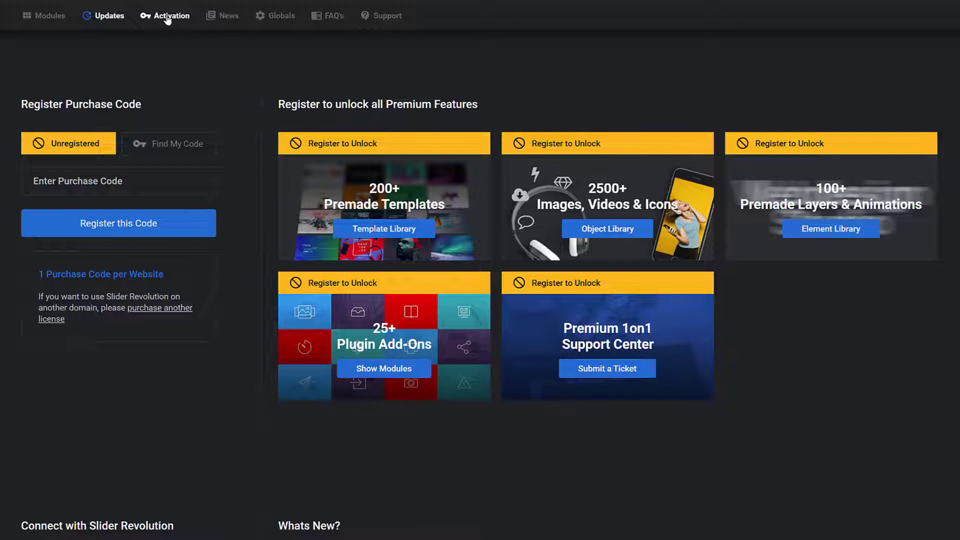
{"action": "left_click", "coordinate": [224, 16]}
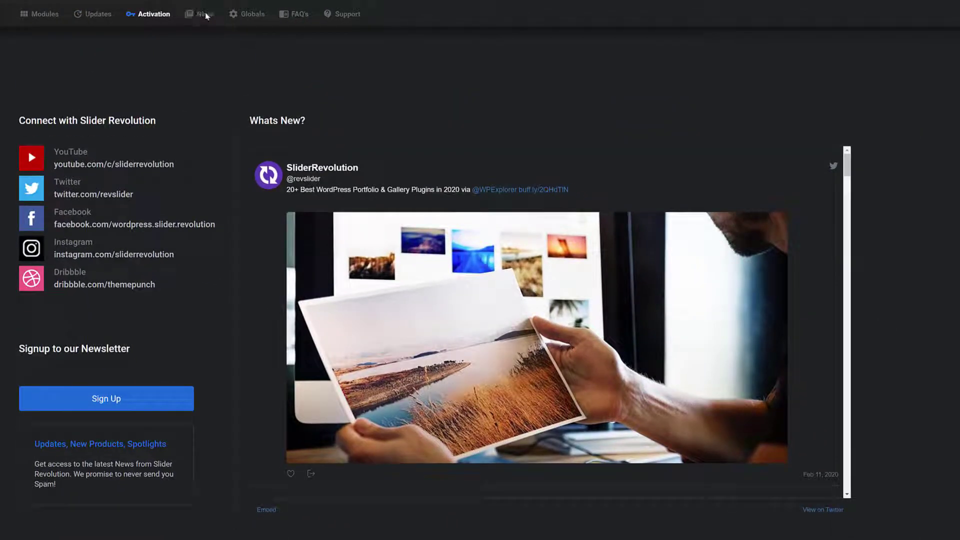
{"action": "left_click", "coordinate": [239, 15]}
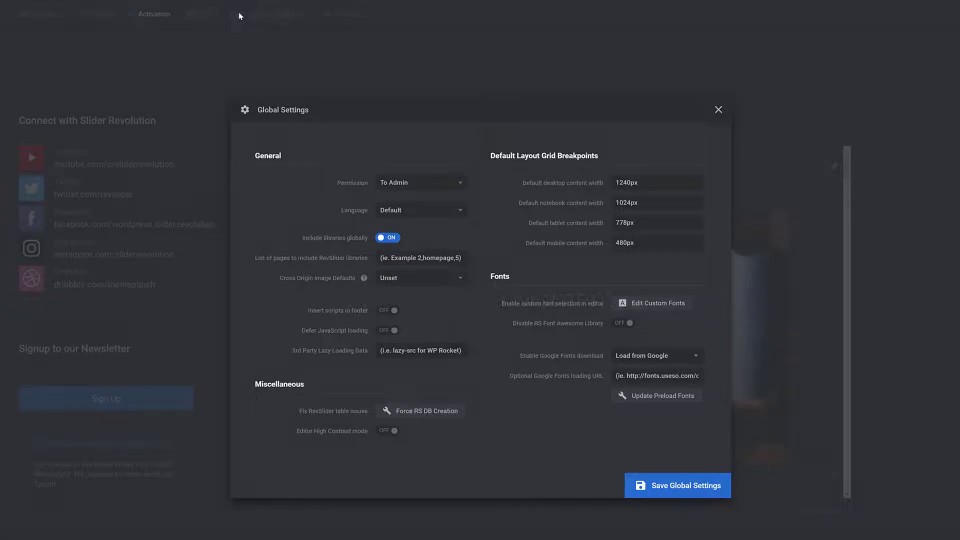
{"action": "left_click", "coordinate": [718, 110]}
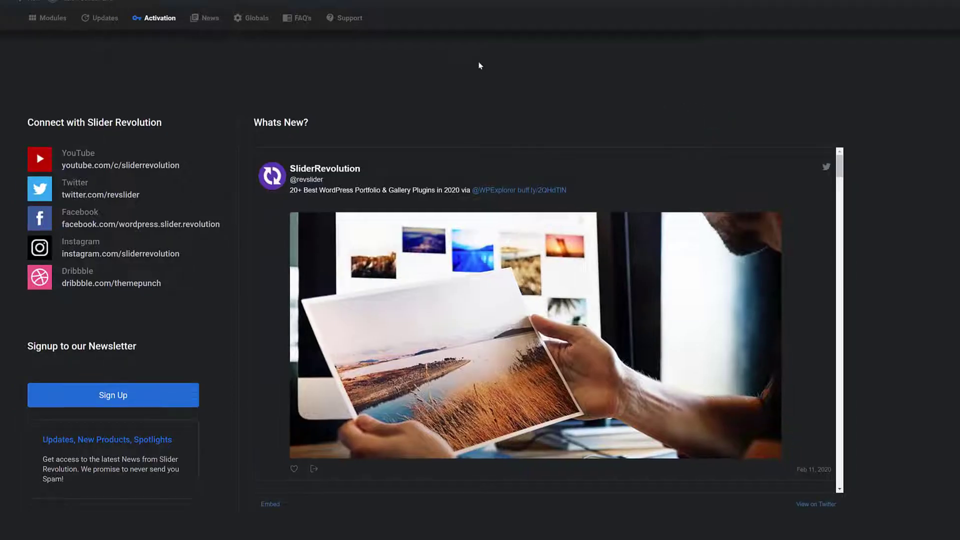
Step: Open the FAQ's support center, then return, dismiss the registration panel and show Modules
{"action": "left_click", "coordinate": [299, 14]}
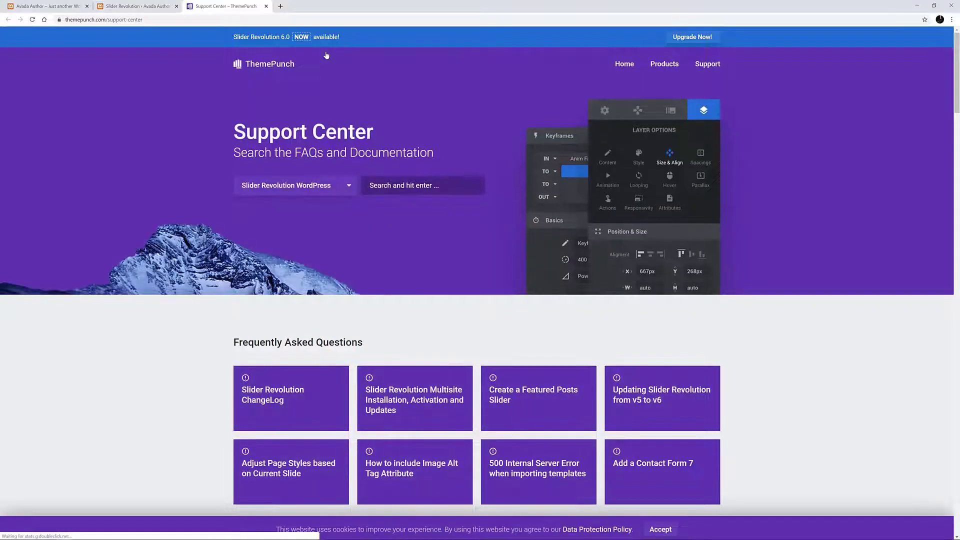
{"action": "left_click", "coordinate": [157, 4]}
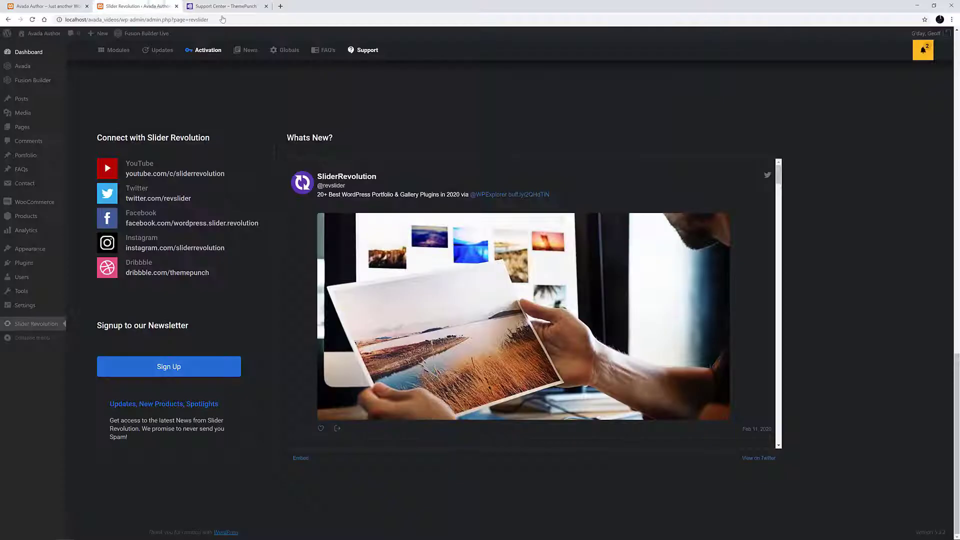
{"action": "mouse_move", "coordinate": [359, 52]}
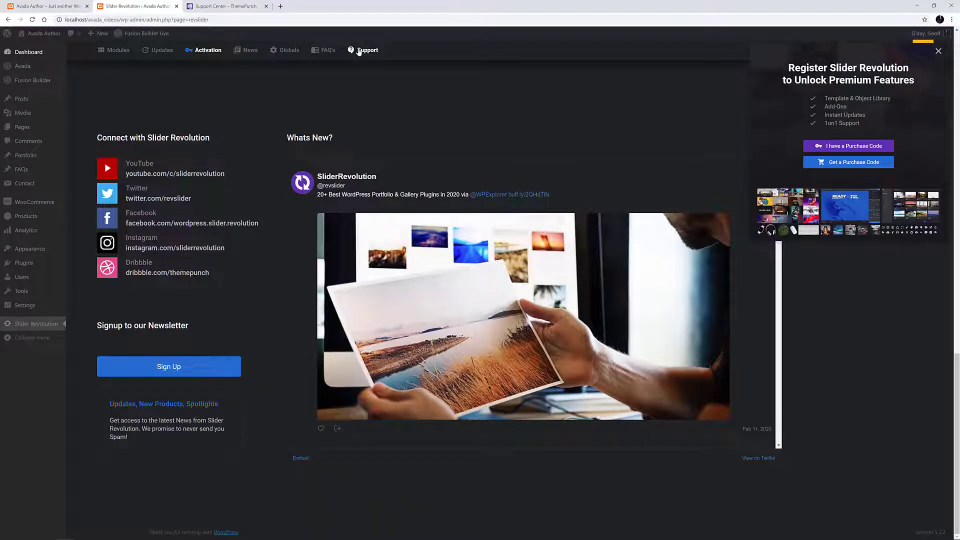
{"action": "left_click", "coordinate": [939, 51]}
{"action": "left_click", "coordinate": [121, 52]}
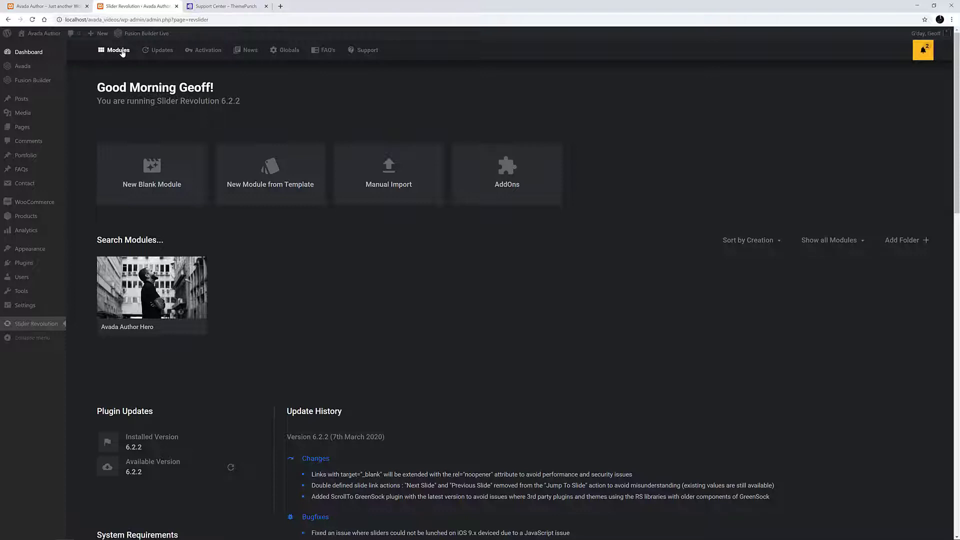
Step: Create a new blank module via the Start Guide as a full-width Scene type
{"action": "left_click", "coordinate": [157, 173]}
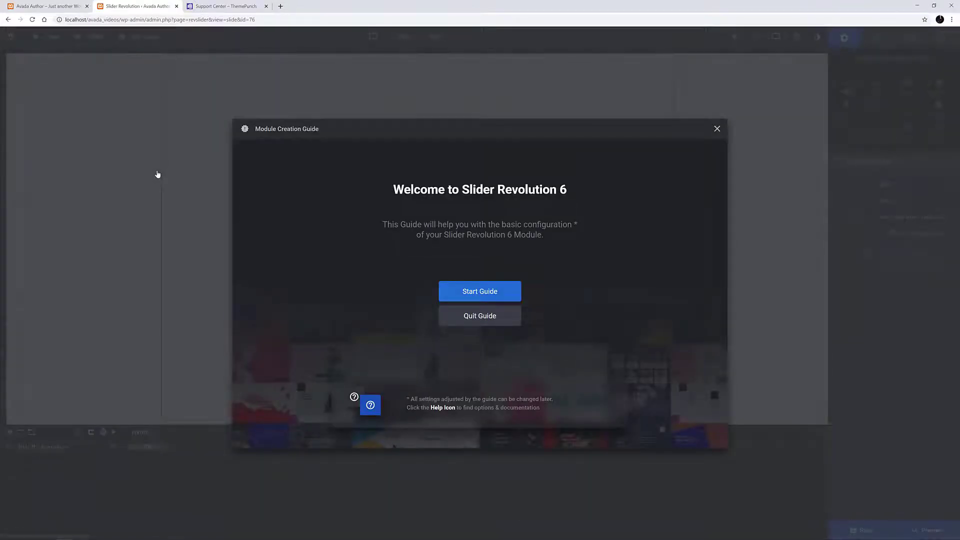
{"action": "left_click", "coordinate": [463, 289]}
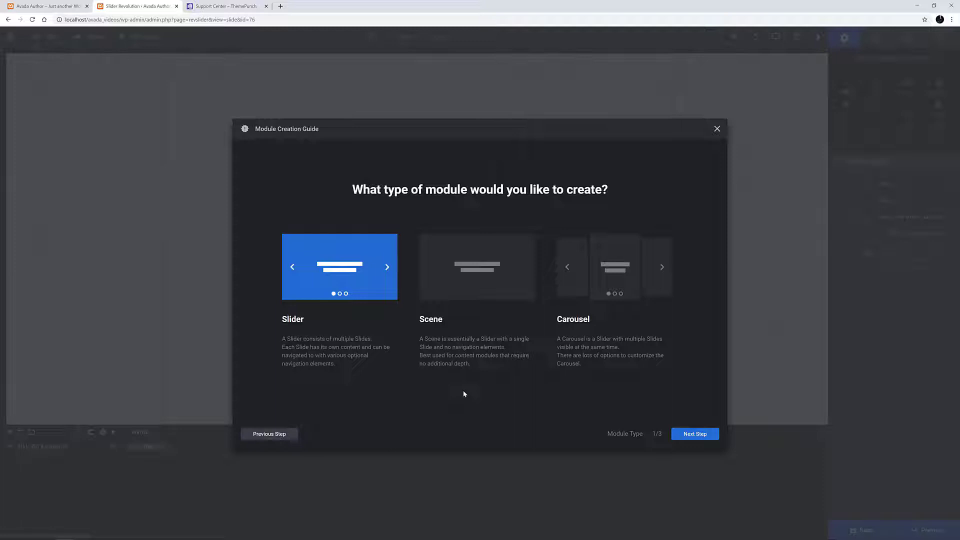
{"action": "left_click", "coordinate": [473, 284]}
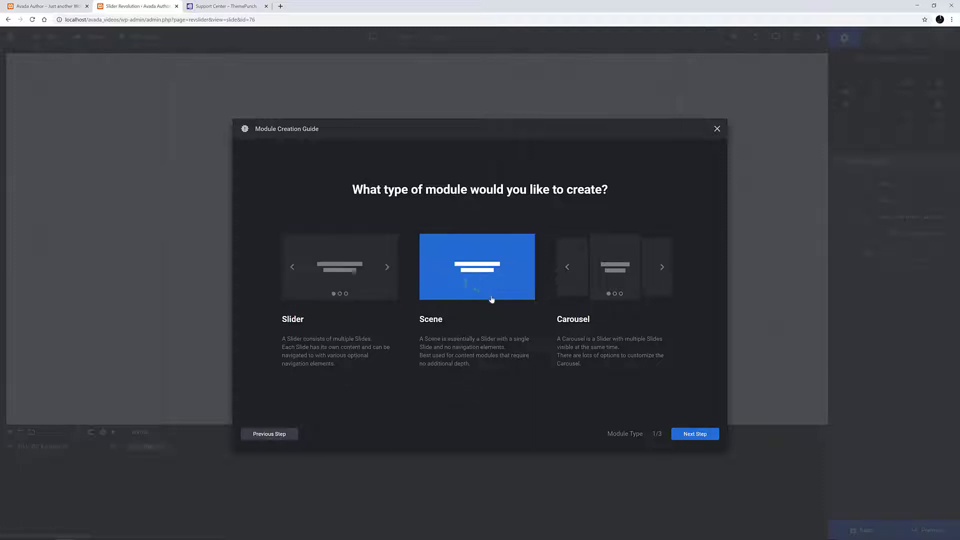
{"action": "left_click", "coordinate": [689, 434]}
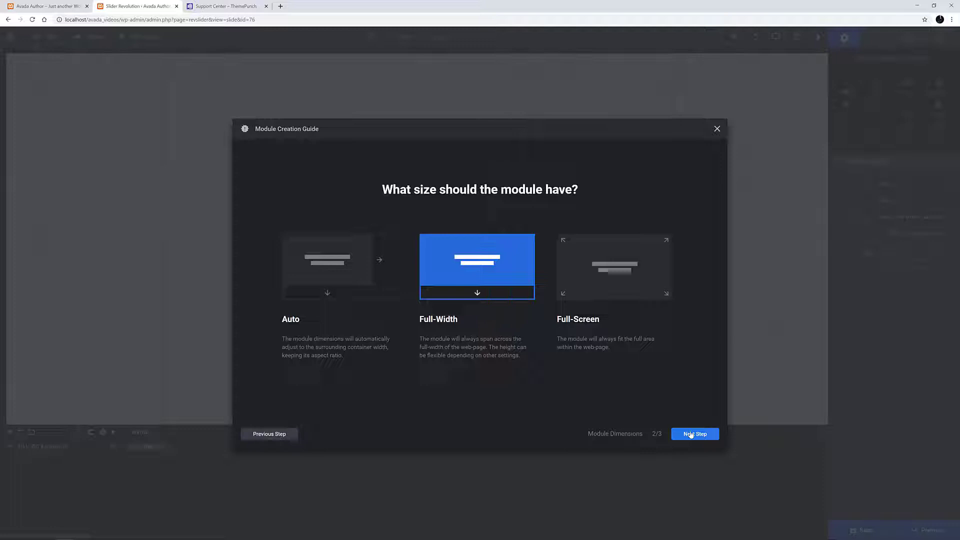
{"action": "left_click", "coordinate": [692, 433]}
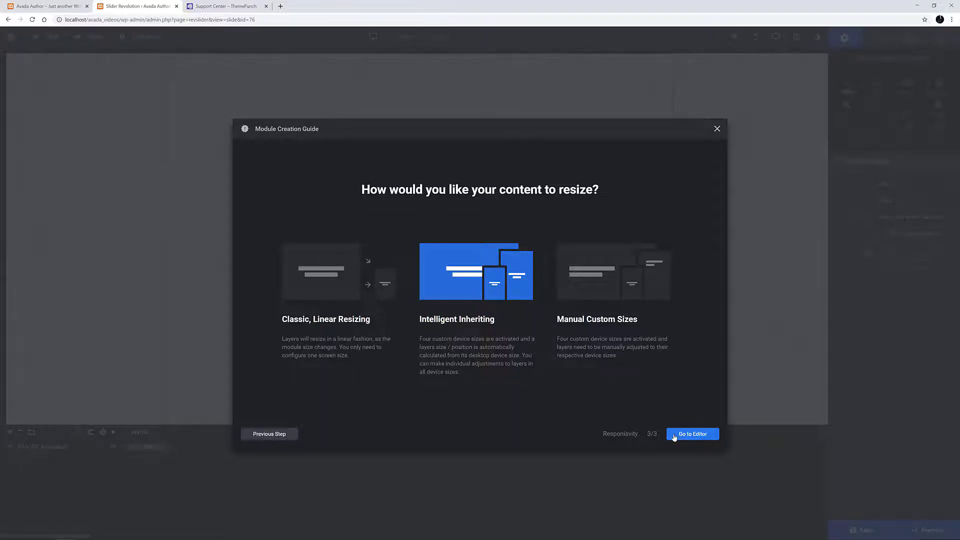
Step: Open the empty new module in the editor, then leave it without saving
{"action": "left_click", "coordinate": [674, 436]}
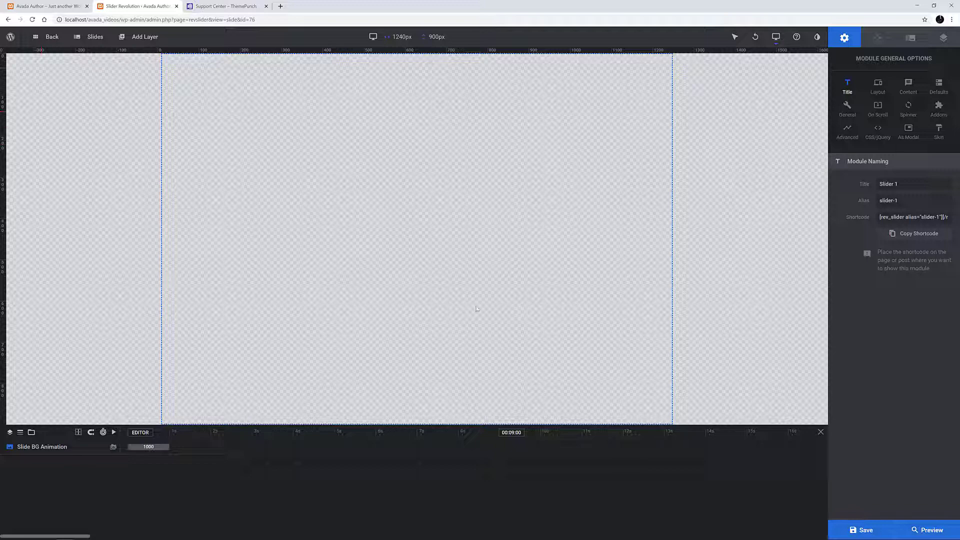
{"action": "left_click", "coordinate": [53, 36]}
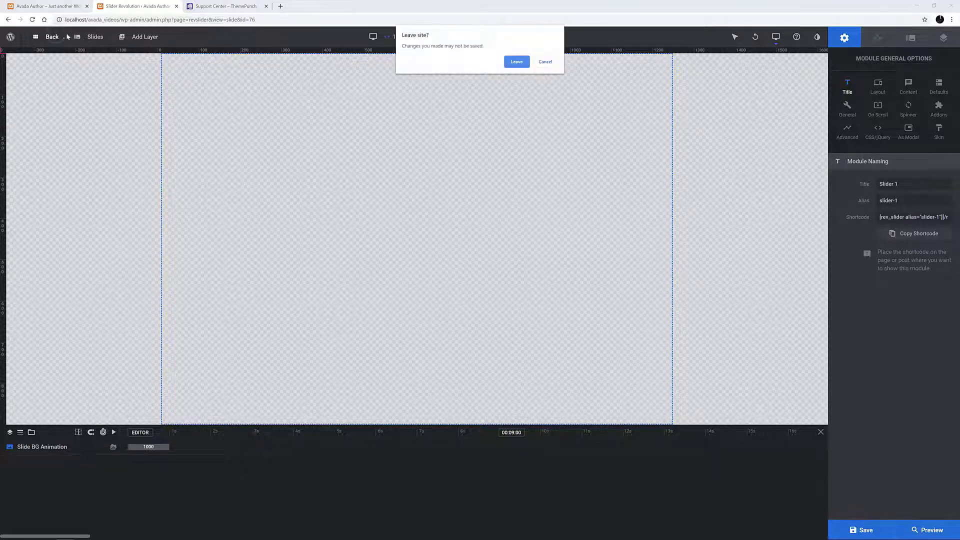
{"action": "left_click", "coordinate": [517, 61]}
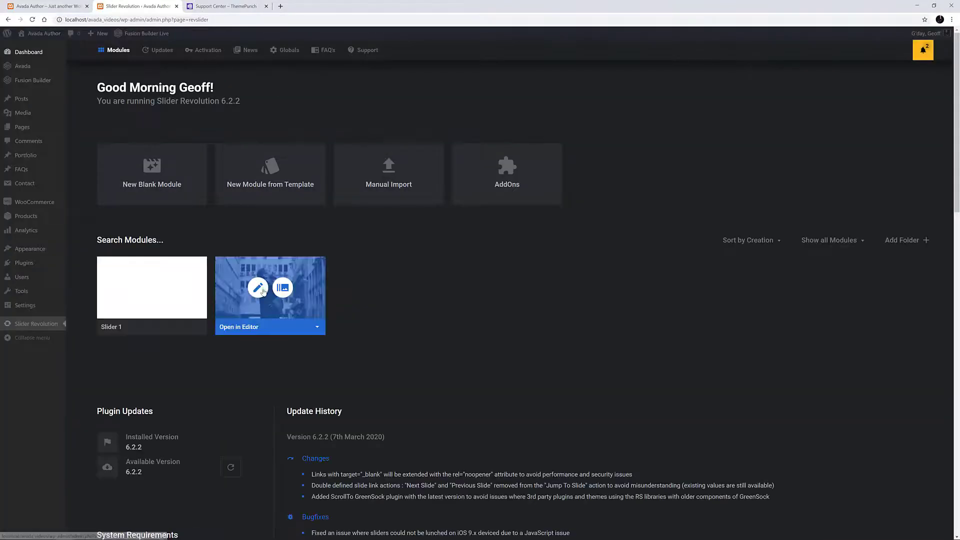
Step: Open the Avada Author Hero module in the Slider Revolution editor
{"action": "left_click", "coordinate": [258, 288]}
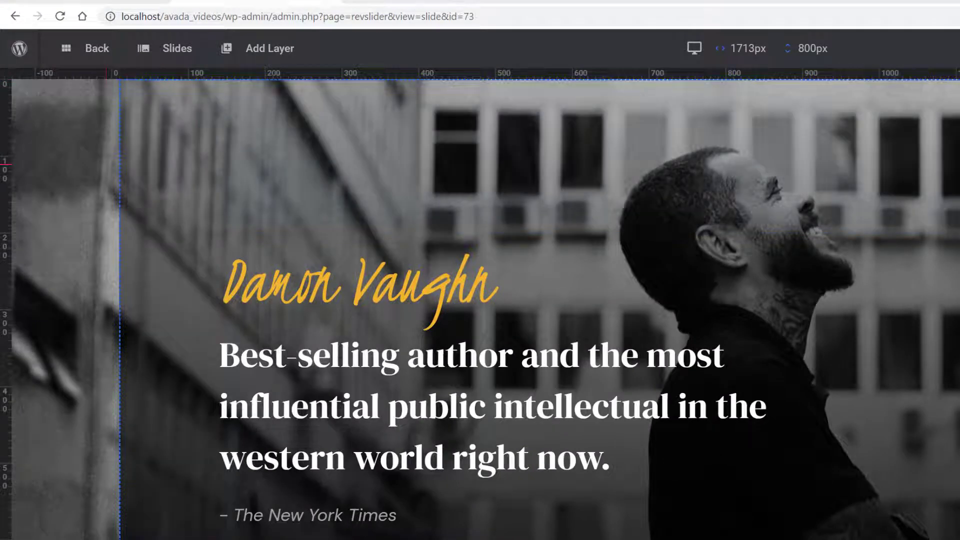
{"action": "mouse_move", "coordinate": [18, 46]}
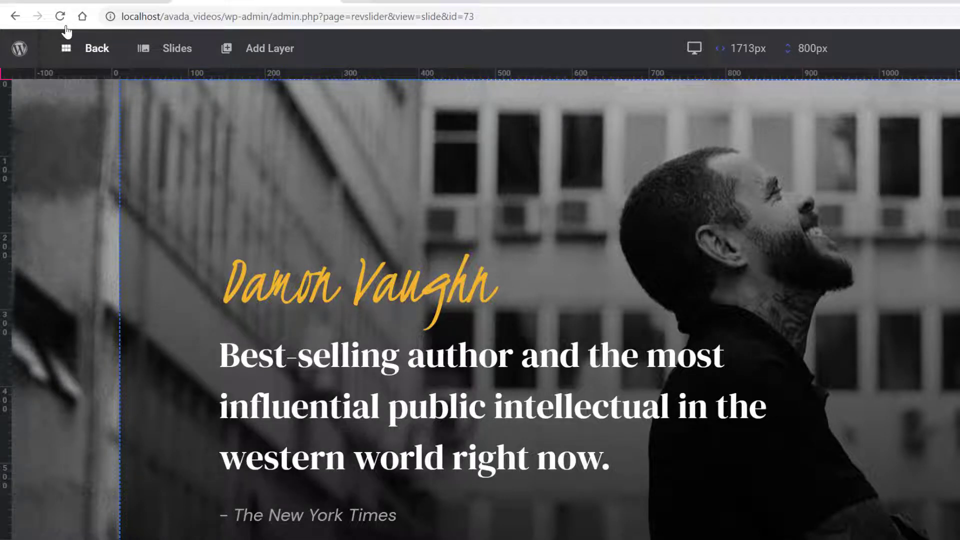
{"action": "mouse_move", "coordinate": [171, 57]}
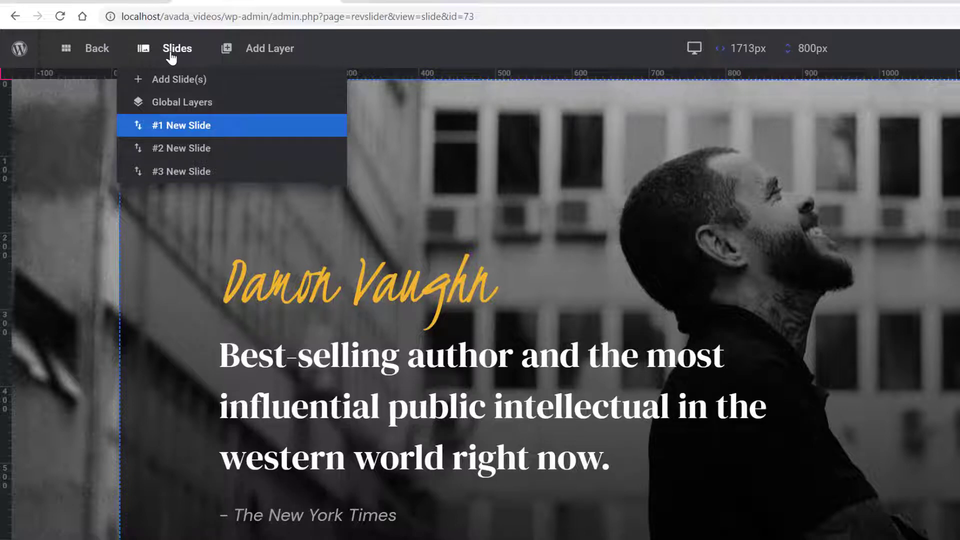
{"action": "mouse_move", "coordinate": [269, 59]}
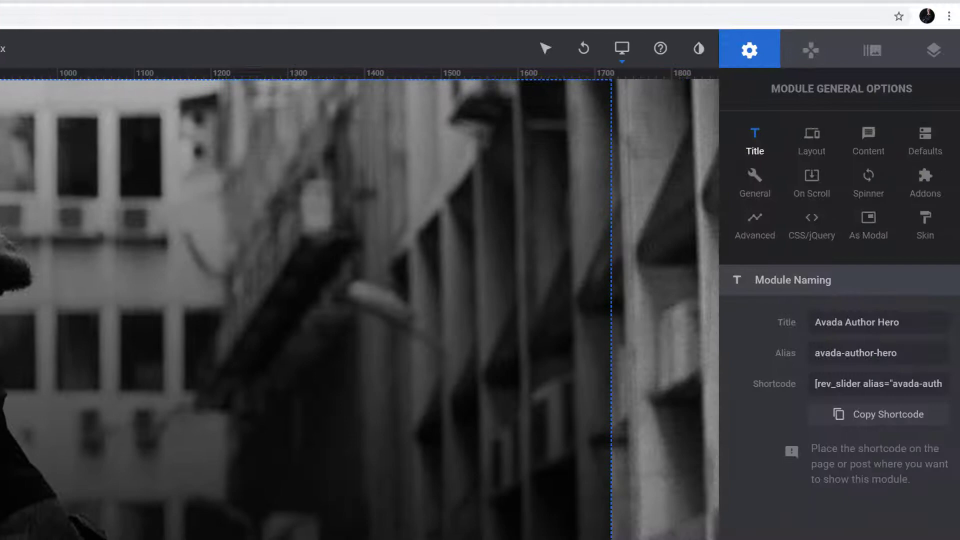
Step: Preview the slide at notebook, tablet and mobile sizes, then settle on desktop (1713×800)
{"action": "left_click", "coordinate": [623, 48]}
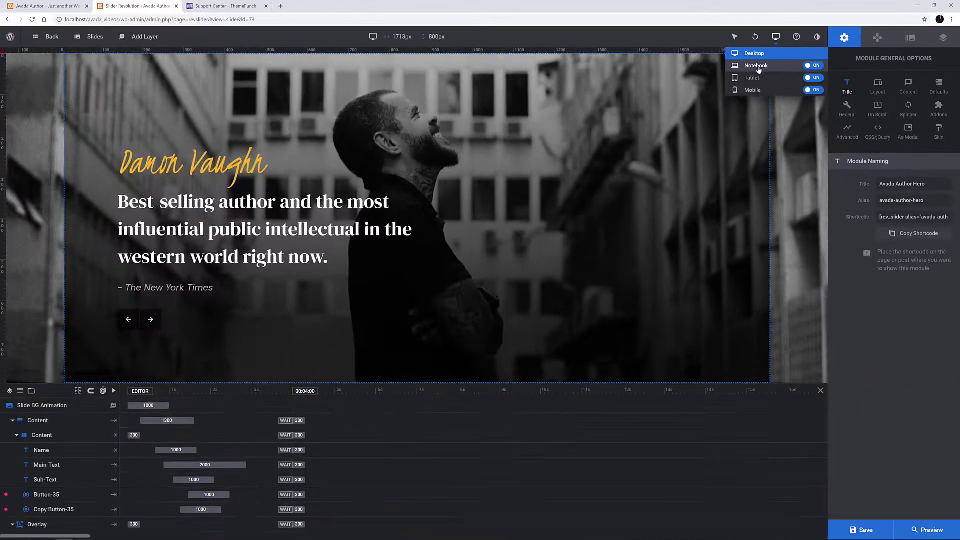
{"action": "left_click", "coordinate": [758, 66]}
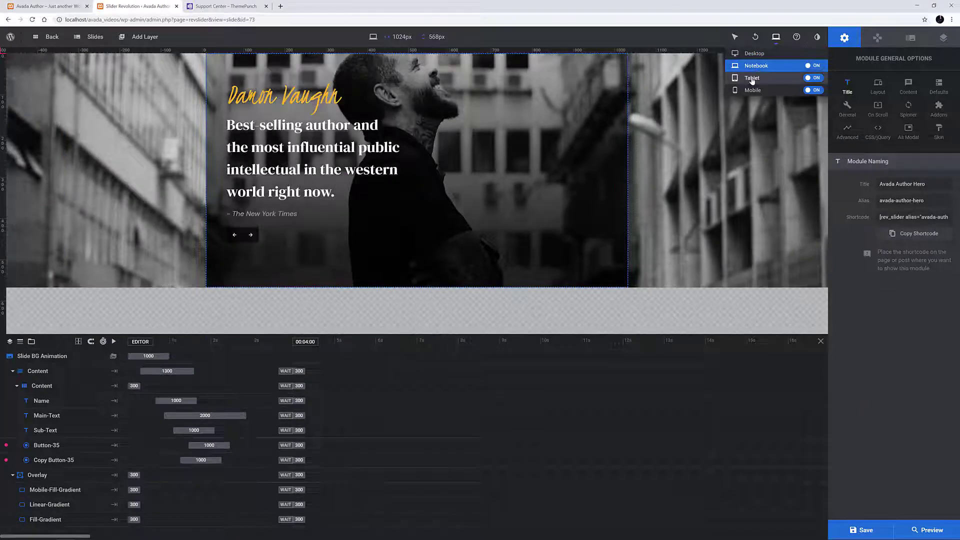
{"action": "left_click", "coordinate": [751, 79]}
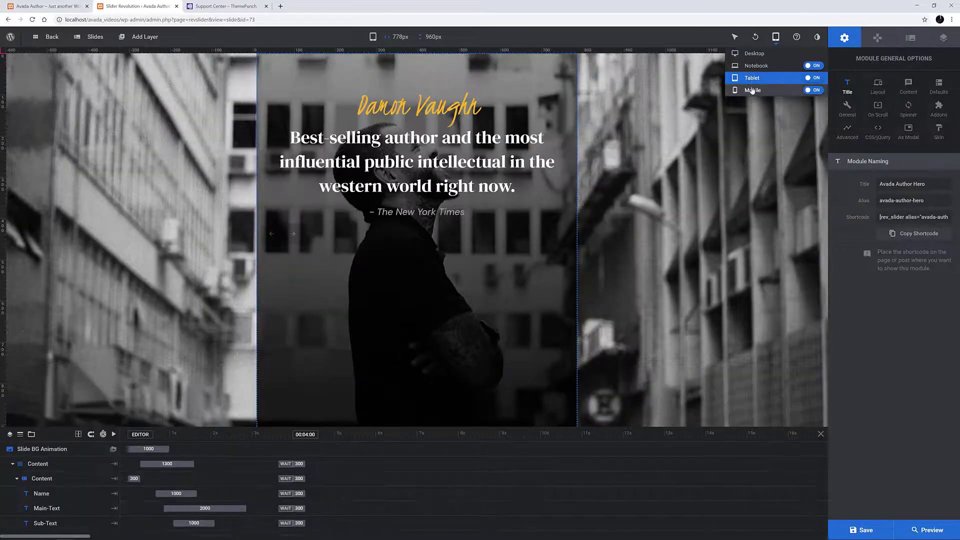
{"action": "left_click", "coordinate": [752, 92]}
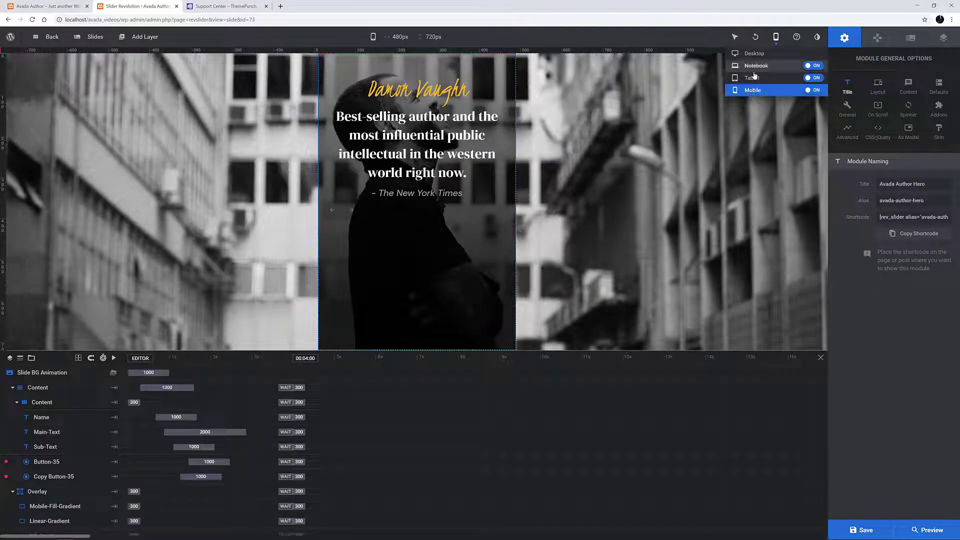
{"action": "left_click", "coordinate": [755, 54]}
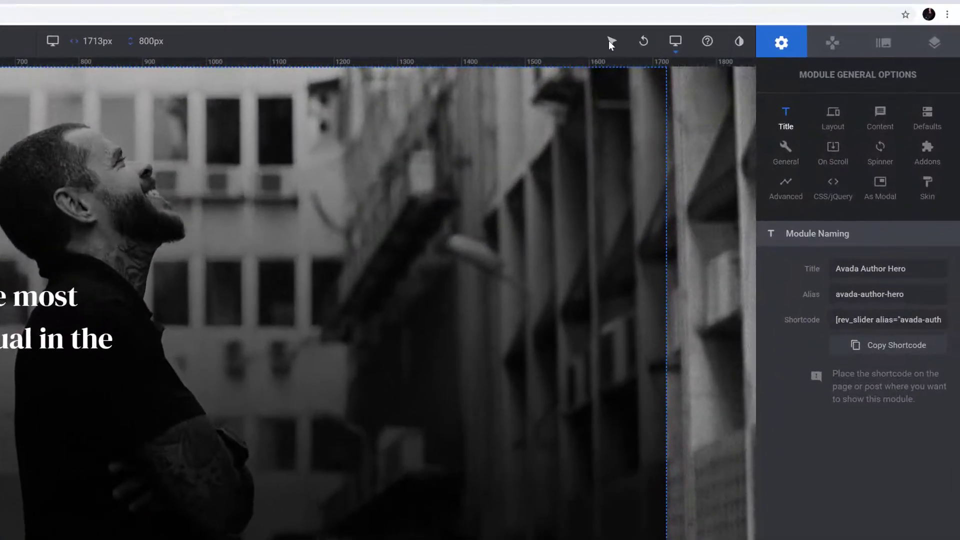
{"action": "mouse_move", "coordinate": [657, 42]}
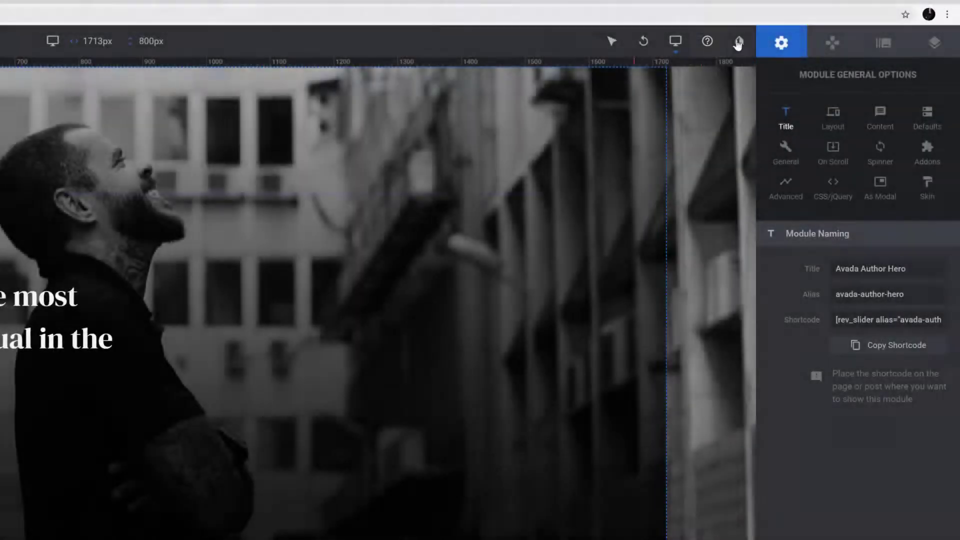
{"action": "left_click", "coordinate": [739, 43]}
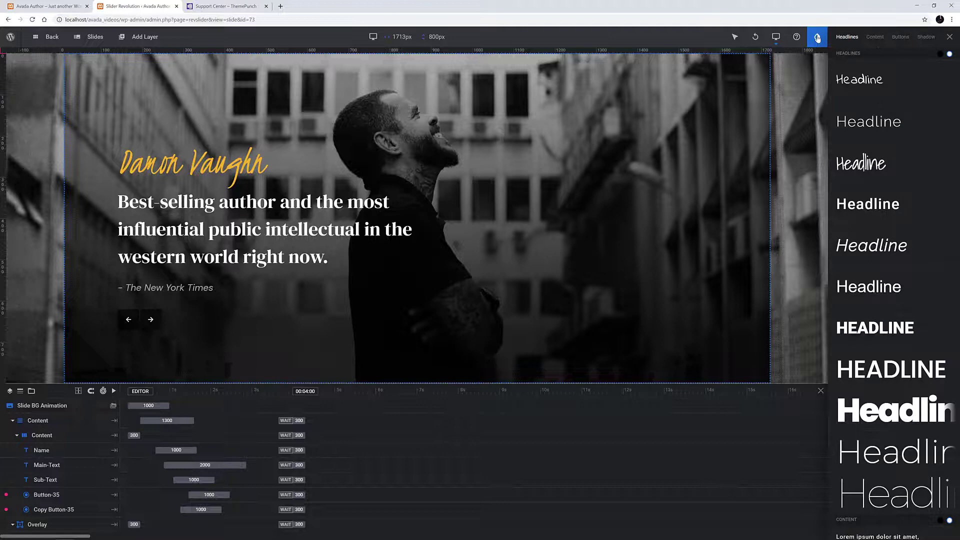
{"action": "left_click", "coordinate": [58, 496]}
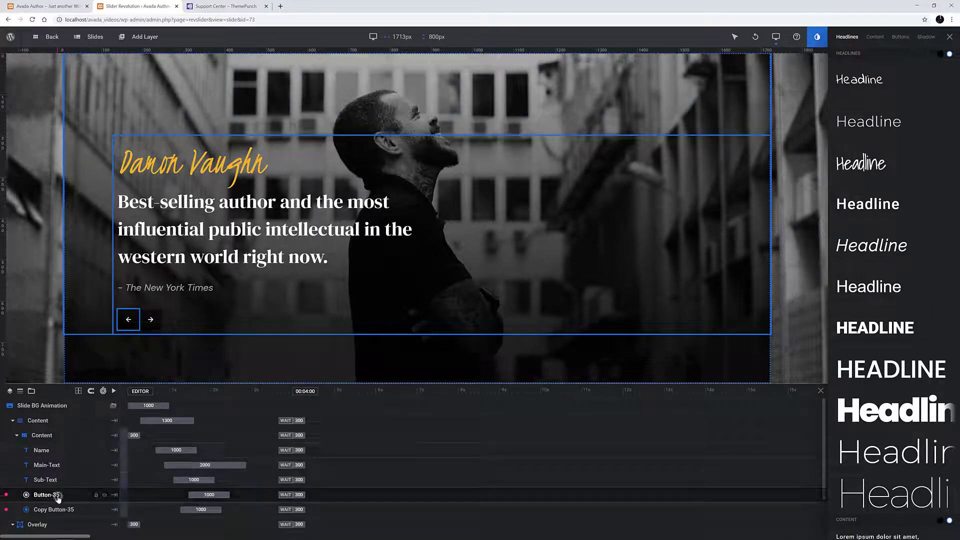
{"action": "left_click", "coordinate": [817, 38]}
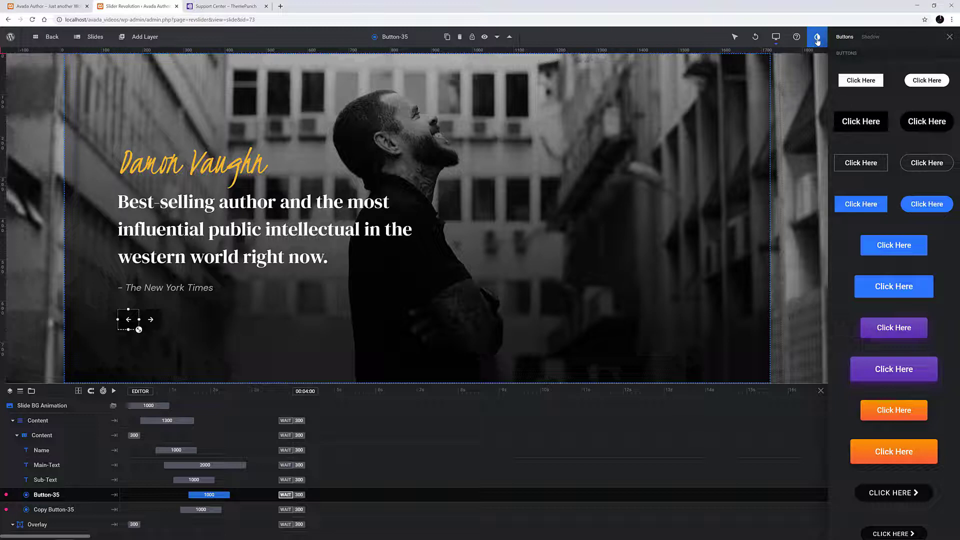
{"action": "left_click", "coordinate": [950, 36]}
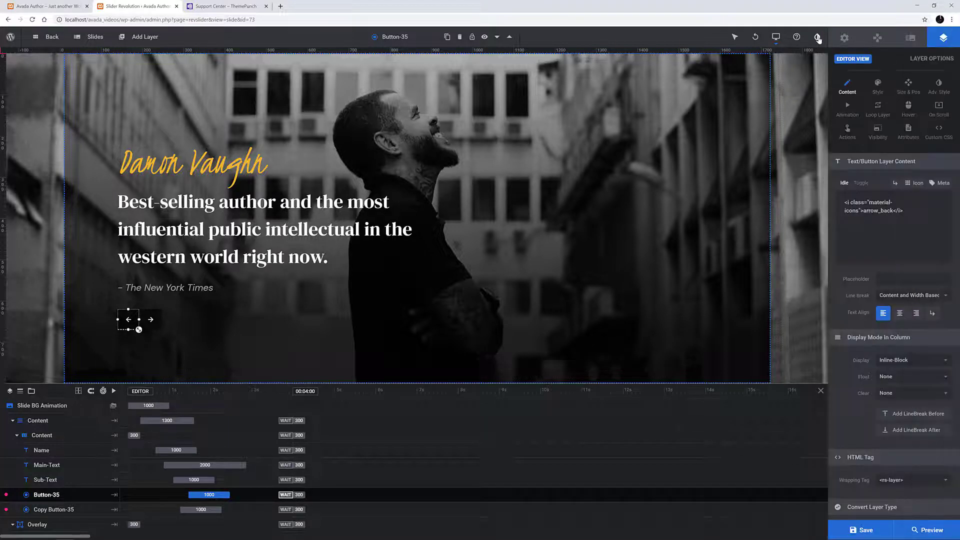
{"action": "left_click", "coordinate": [842, 38]}
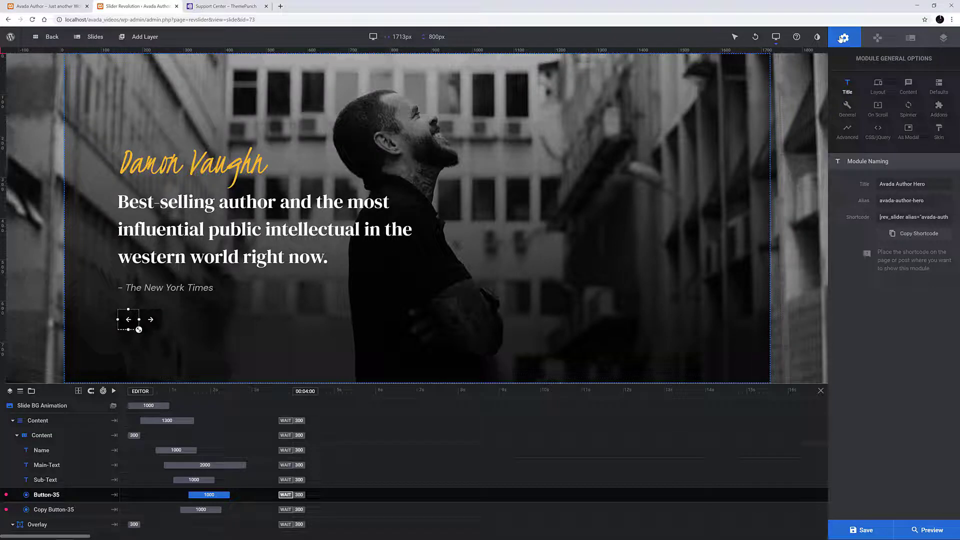
Step: Check Navigation and Slide Options, then view Button-35's arrow_back icon layer content
{"action": "left_click", "coordinate": [878, 38]}
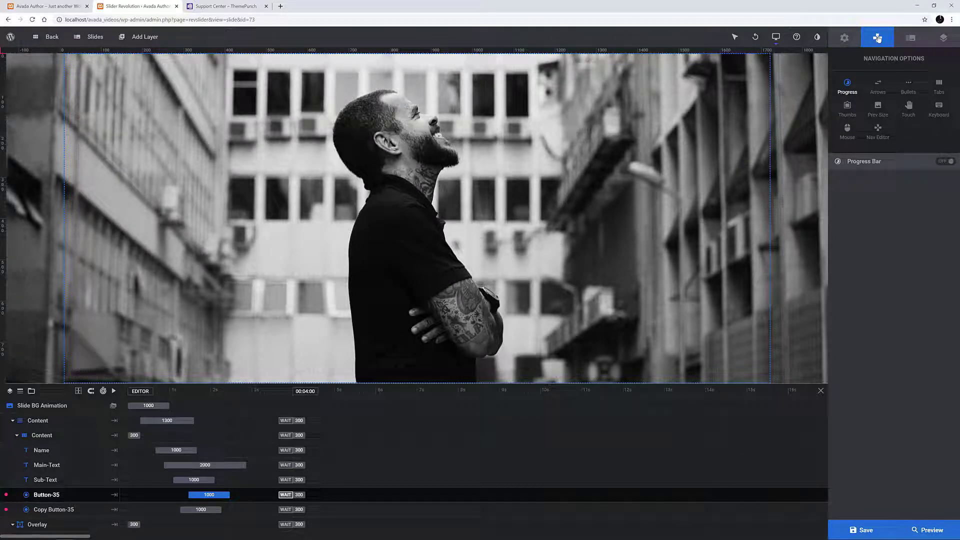
{"action": "left_click", "coordinate": [911, 39]}
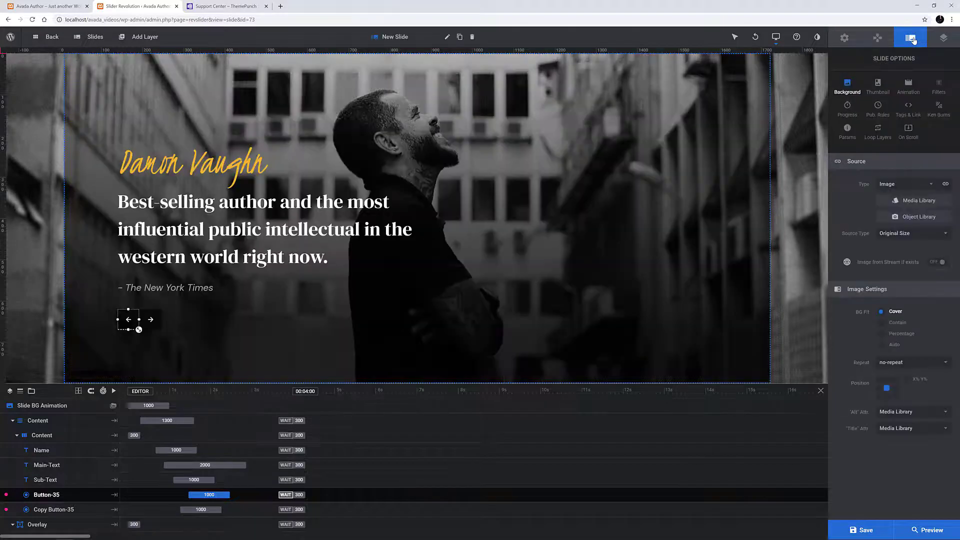
{"action": "left_click", "coordinate": [943, 39]}
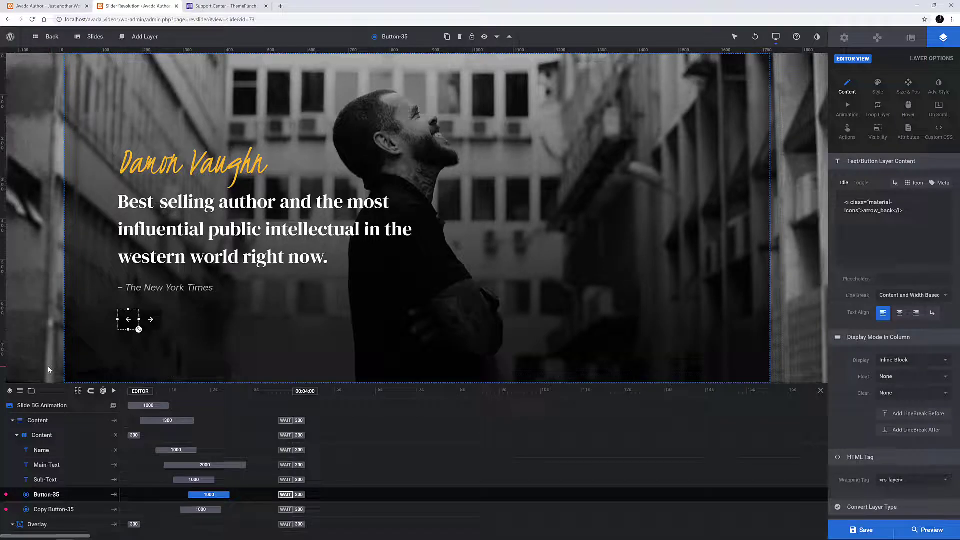
Step: Scrub the first slide's entrance animation on the timeline, then show the Slides list
{"action": "left_click", "coordinate": [135, 392]}
{"action": "left_click_drag", "start_coordinate": [143, 392], "coordinate": [264, 405]}
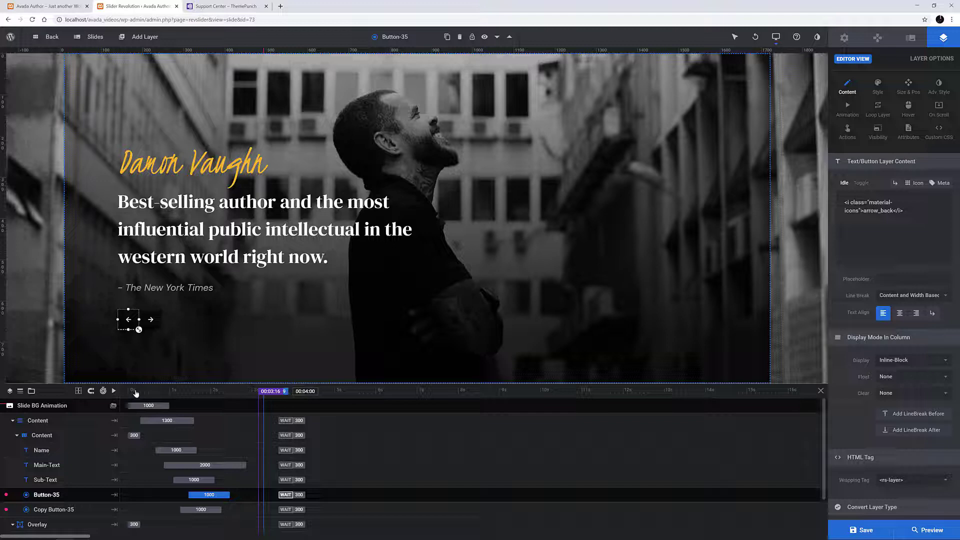
{"action": "mouse_move", "coordinate": [94, 38]}
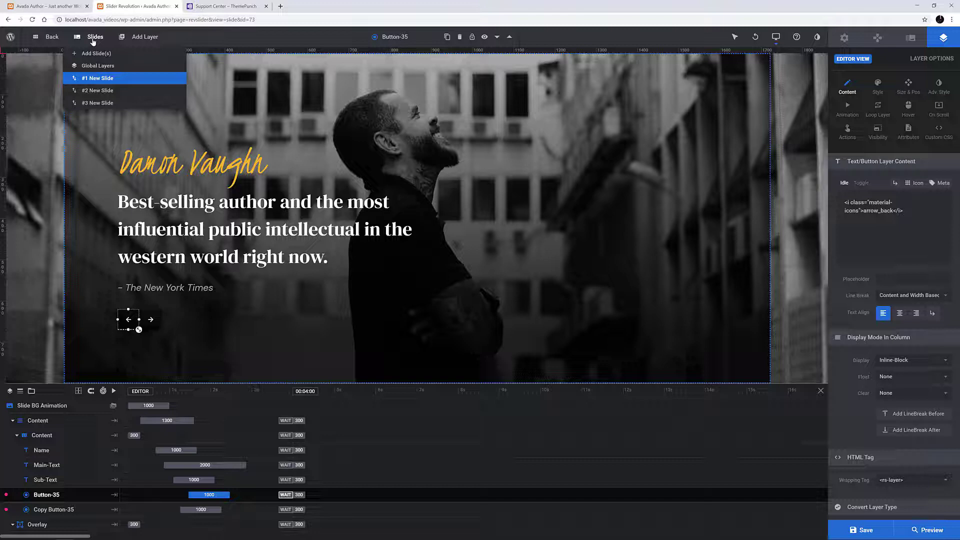
Step: Open Global Layers, select each Copy Book-Card layer in turn, then scrub its animation
{"action": "left_click", "coordinate": [93, 68]}
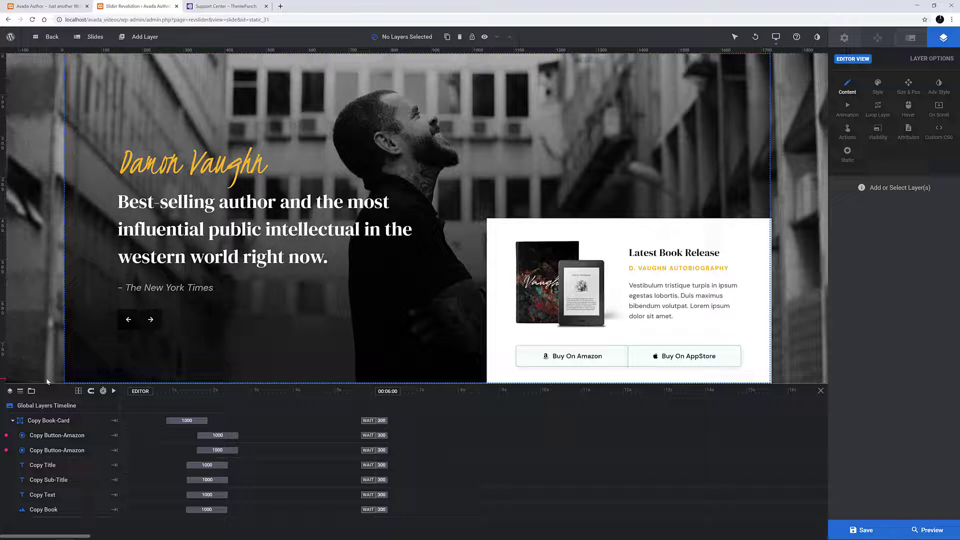
{"action": "left_click", "coordinate": [52, 421]}
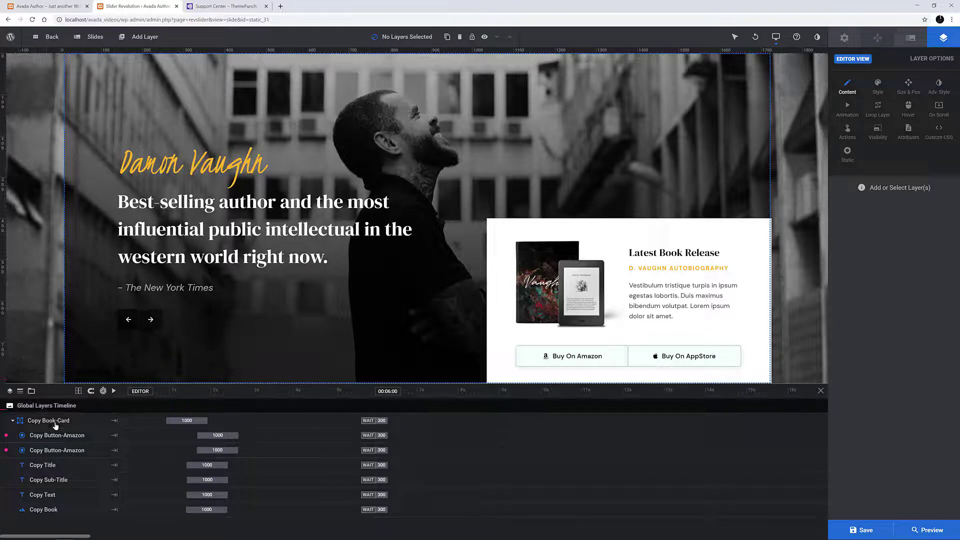
{"action": "left_click", "coordinate": [45, 435]}
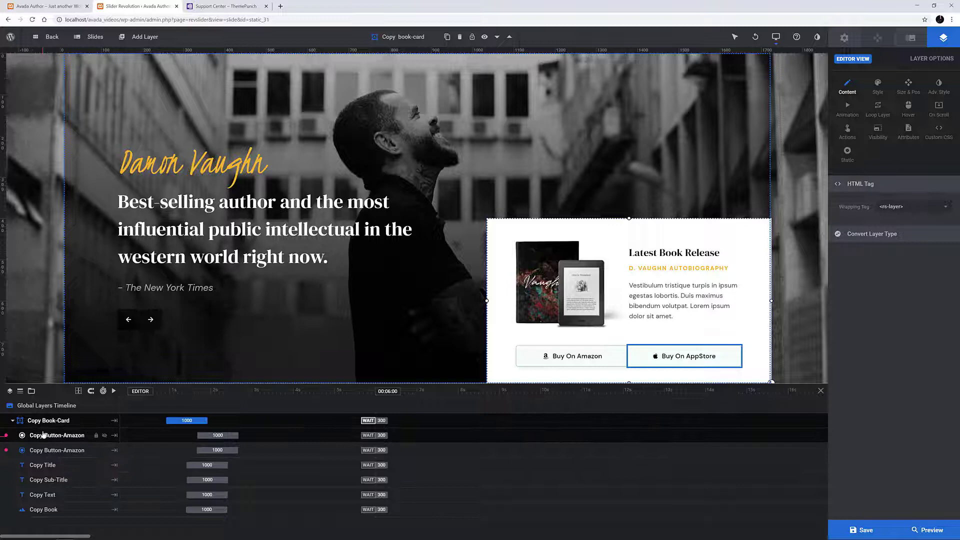
{"action": "left_click", "coordinate": [44, 450]}
{"action": "left_click", "coordinate": [43, 465]}
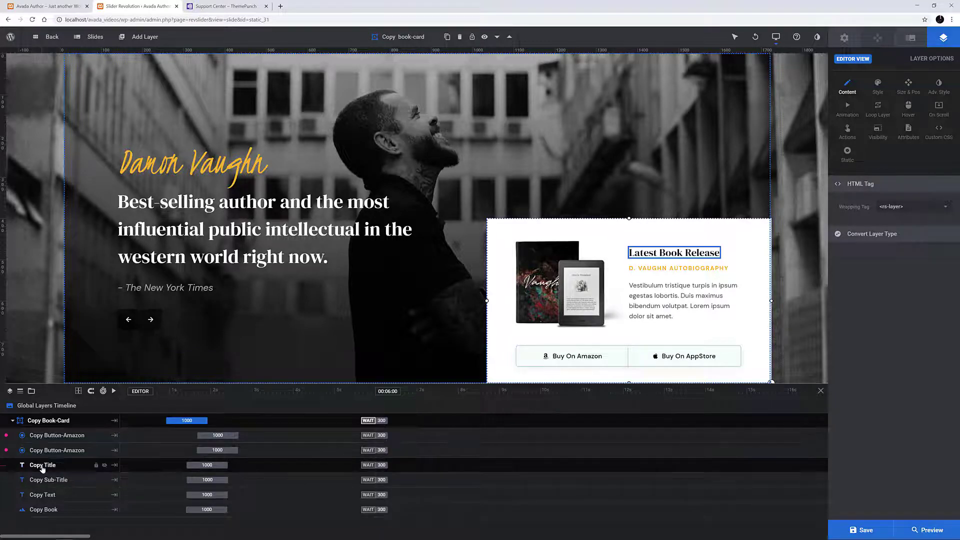
{"action": "key", "text": "Down"}
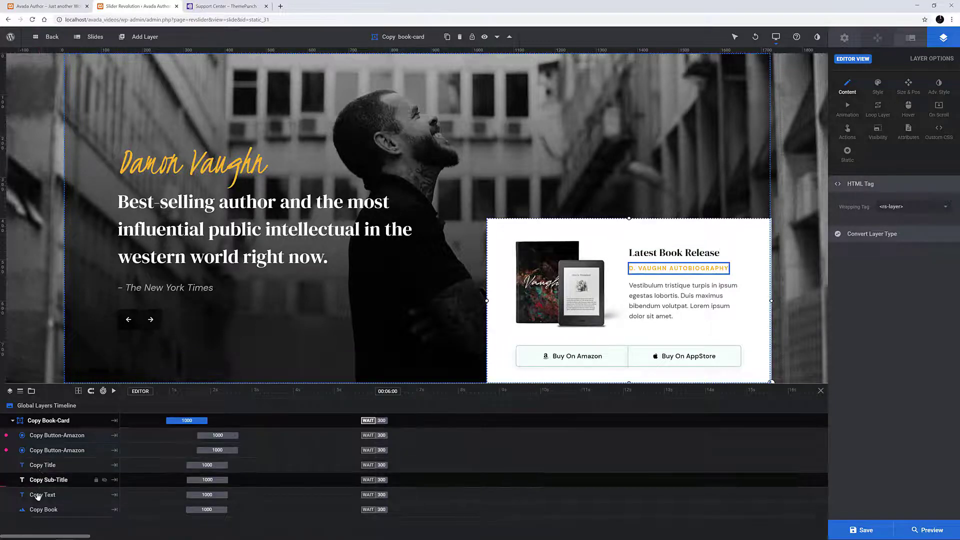
{"action": "left_click", "coordinate": [38, 495]}
{"action": "key", "text": "Down"}
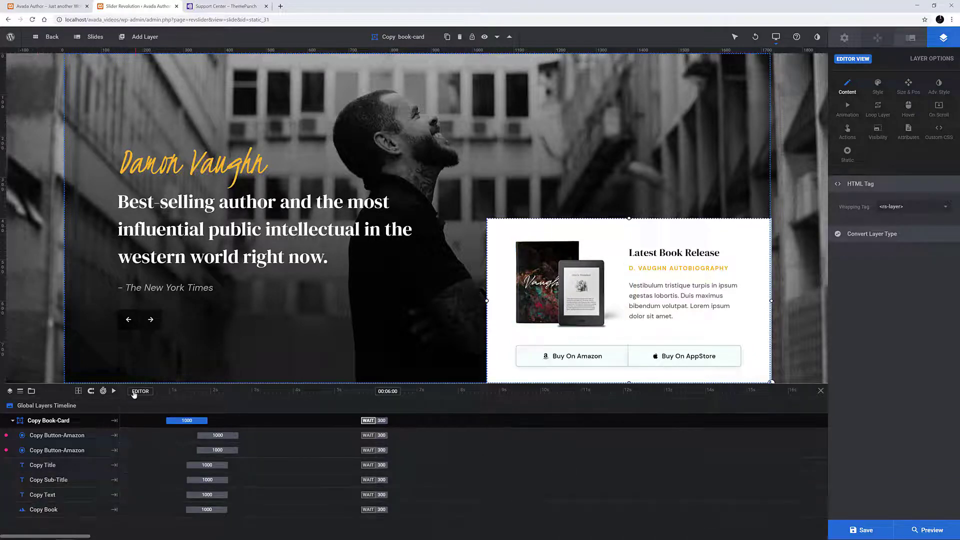
{"action": "left_click_drag", "start_coordinate": [133, 393], "coordinate": [298, 408]}
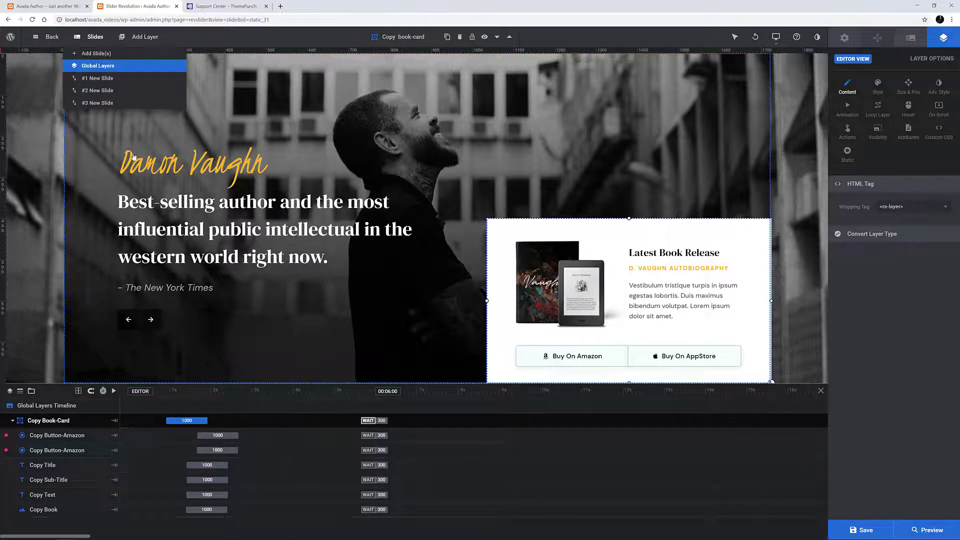
Step: Return to slide #1 and replay its animation by dragging the timeline playhead
{"action": "left_click", "coordinate": [86, 80]}
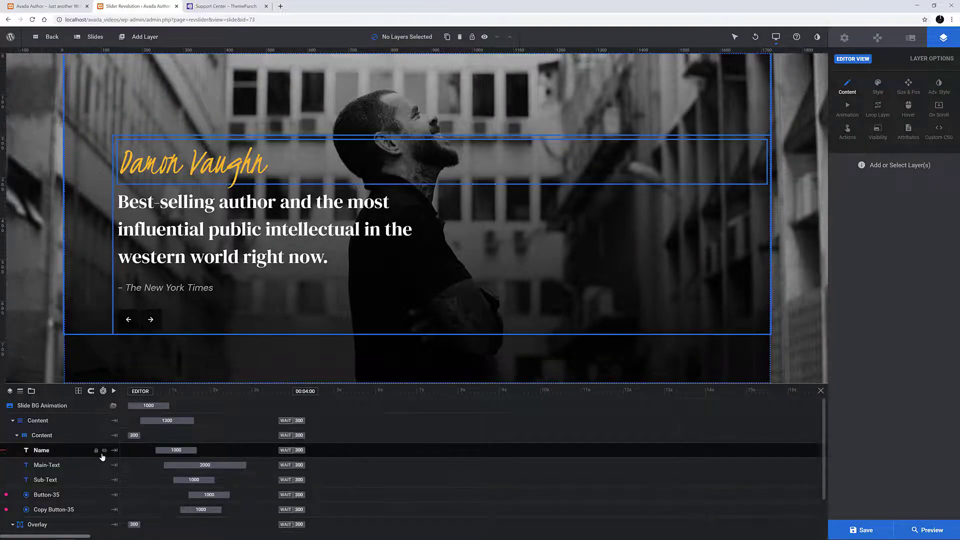
{"action": "scroll", "coordinate": [92, 481], "scroll_direction": "down", "scroll_amount": 1}
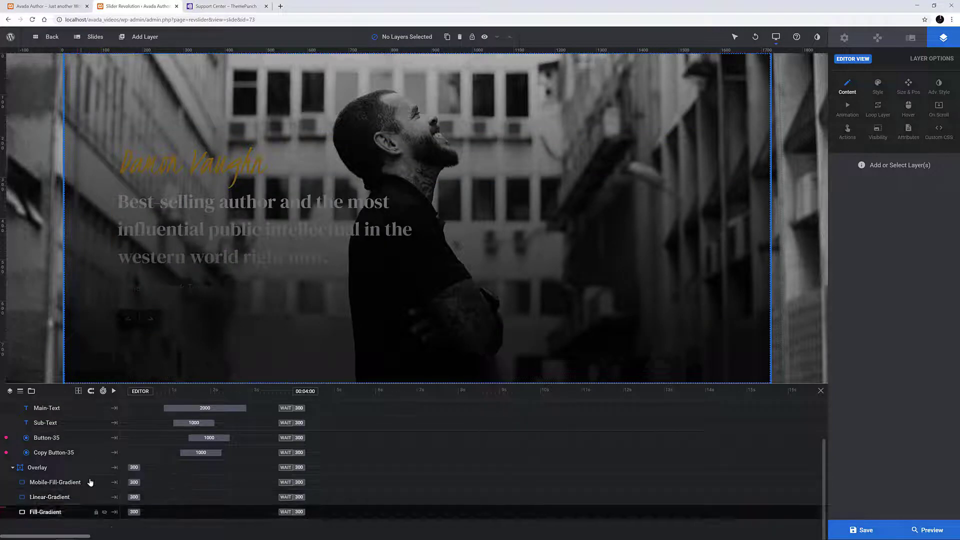
{"action": "scroll", "coordinate": [90, 481], "scroll_direction": "up", "scroll_amount": 1}
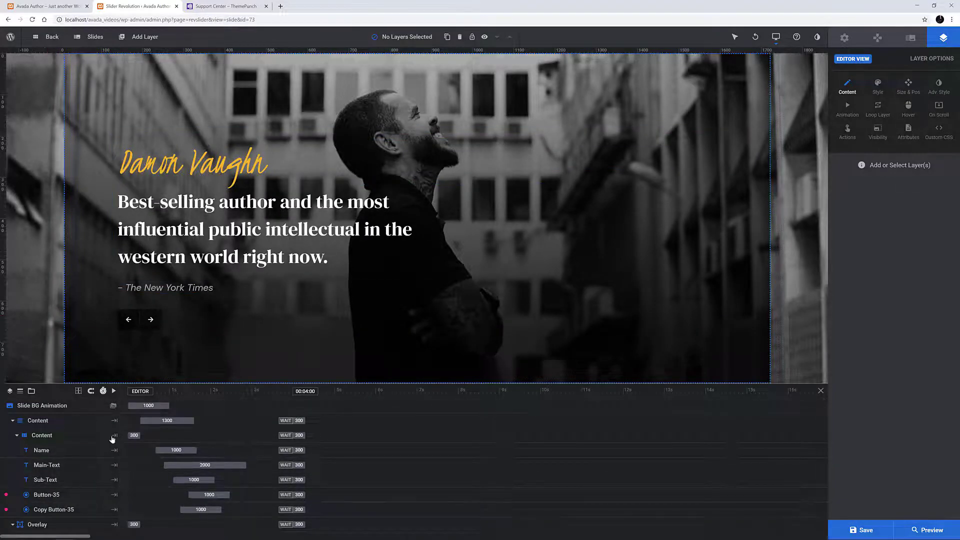
{"action": "left_click_drag", "start_coordinate": [134, 393], "coordinate": [270, 416]}
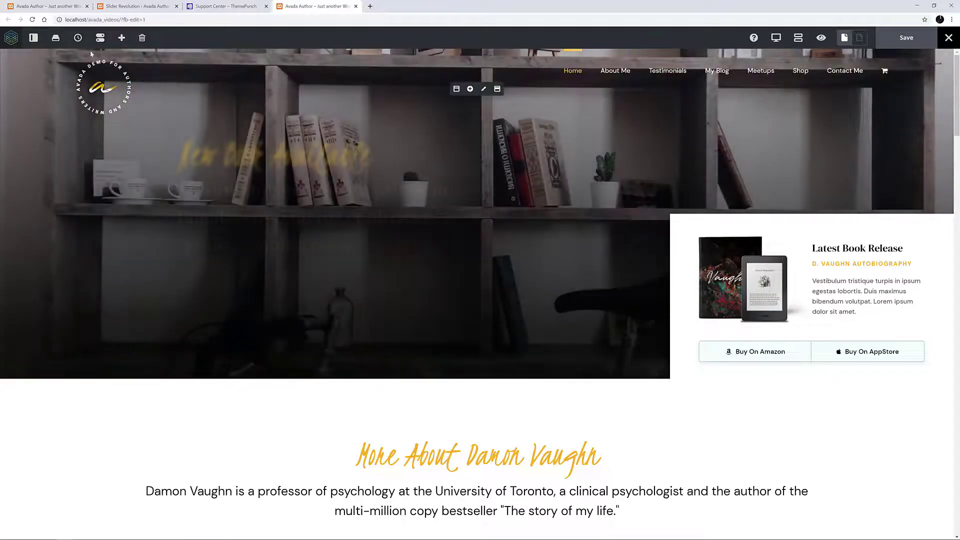
{"action": "left_click", "coordinate": [30, 40]}
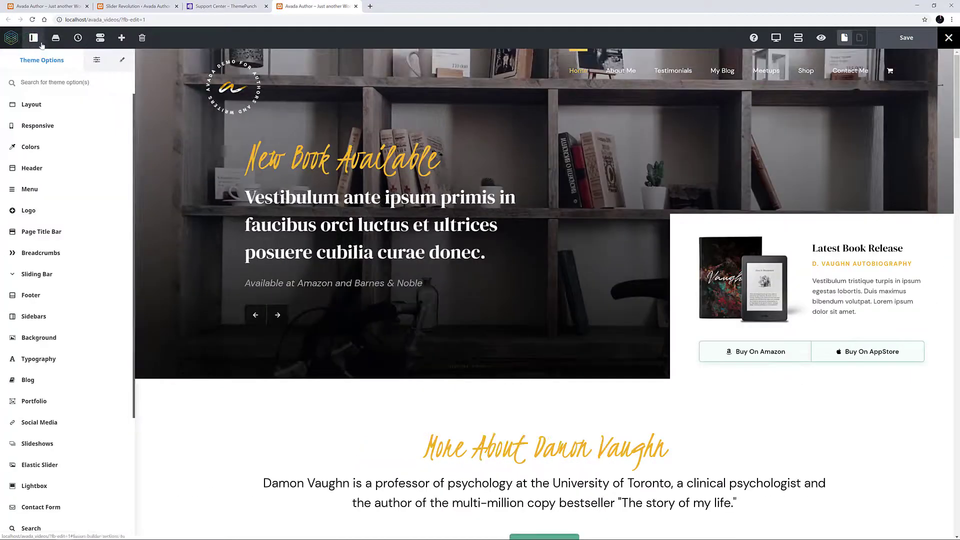
{"action": "left_click", "coordinate": [95, 61]}
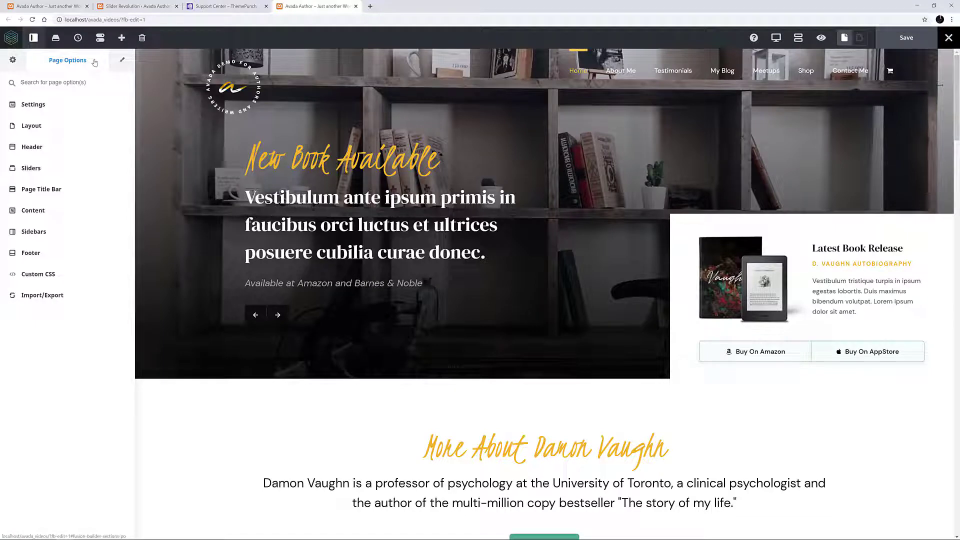
{"action": "left_click", "coordinate": [40, 168]}
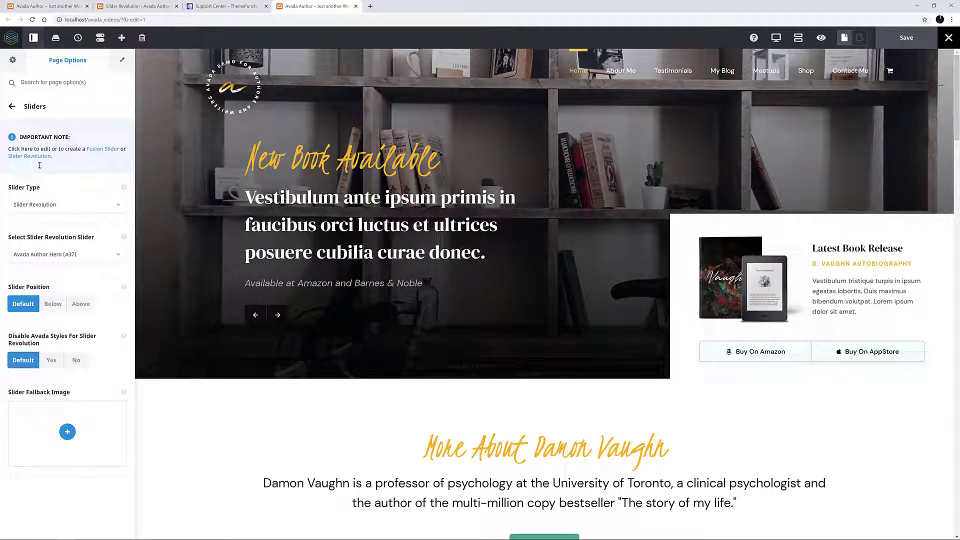
{"action": "left_click", "coordinate": [33, 37]}
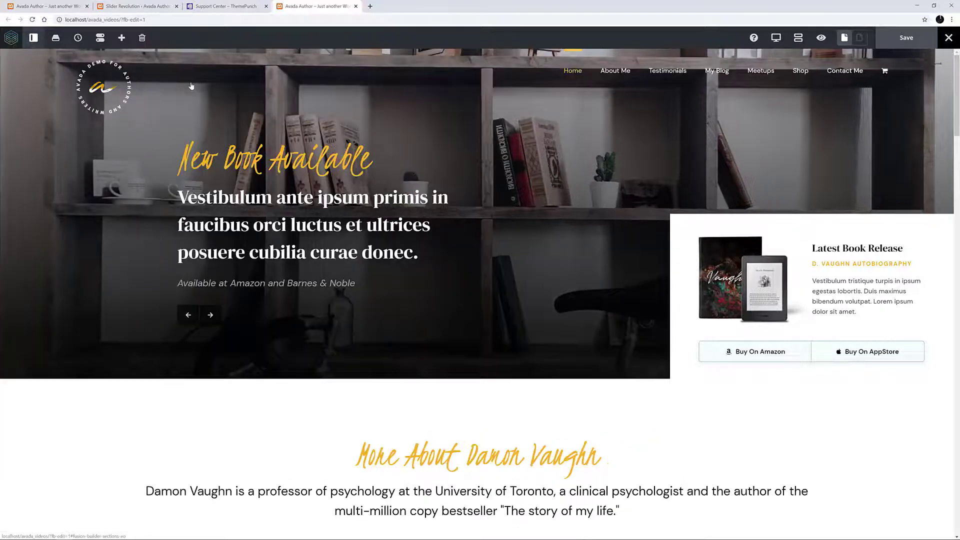
Step: Preview the Author Home page so the Slider Revolution hero plays on to the author slide
{"action": "left_click", "coordinate": [821, 37]}
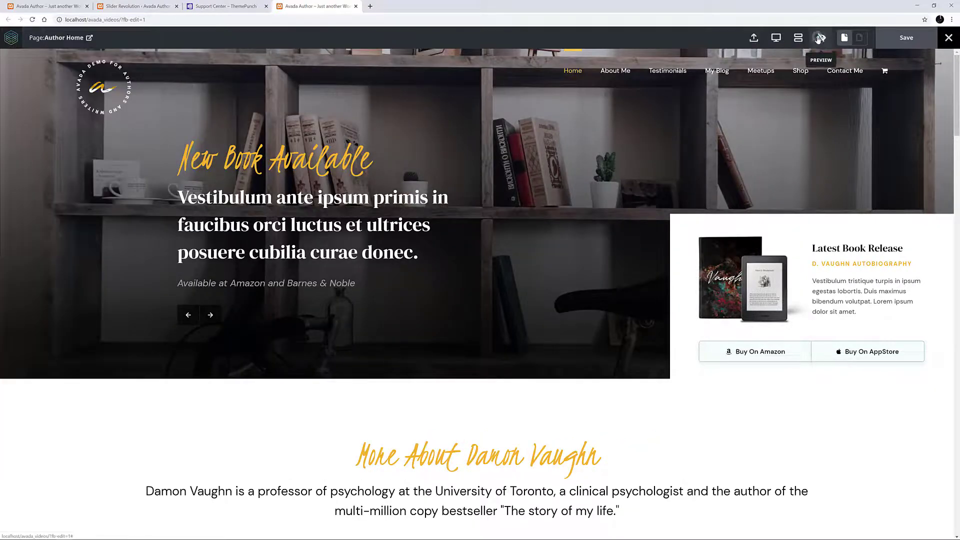
{"action": "left_click", "coordinate": [119, 409]}
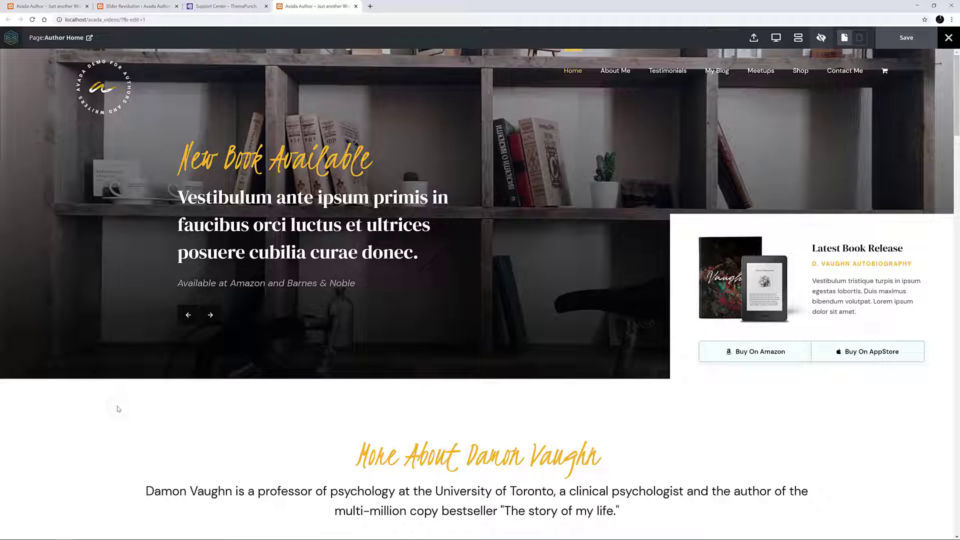